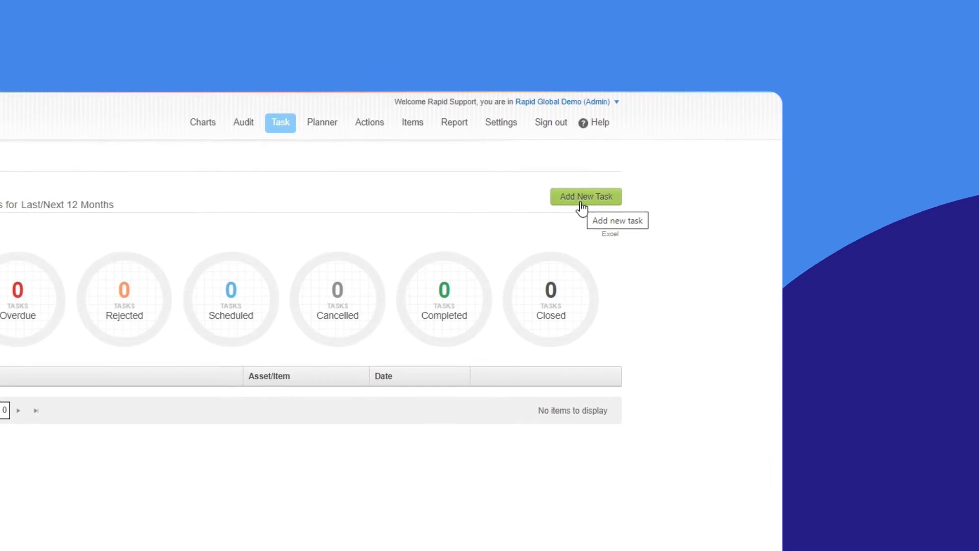
# - Start a new task named "Quarterly Vehicle Inspections SA" and use the same text as its description
pyautogui.click(582, 203)
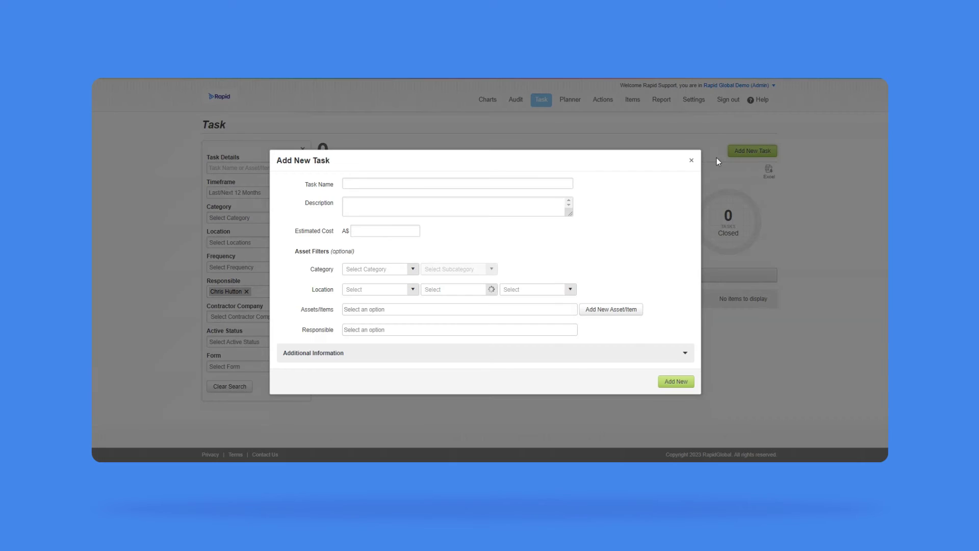
pyautogui.click(407, 182)
pyautogui.click(414, 204)
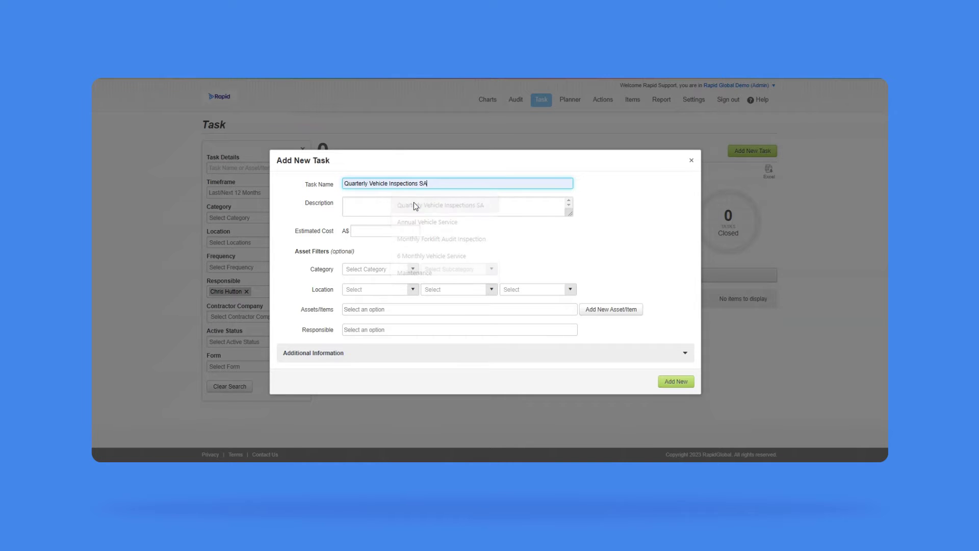
pyautogui.click(396, 203)
pyautogui.moveTo(437, 183); pyautogui.dragTo(329, 187)
pyautogui.hotkey('ctrl', 'c')
pyautogui.click(372, 210)
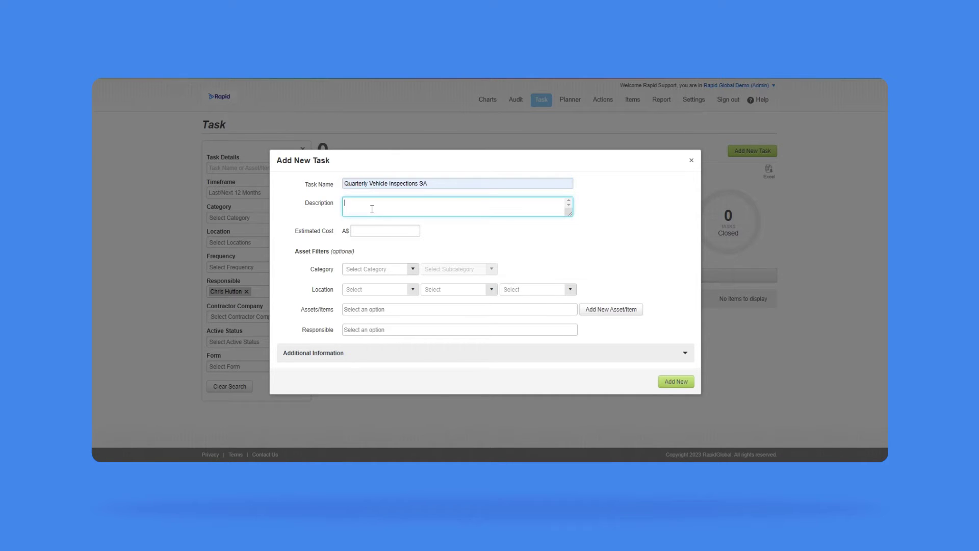
pyautogui.hotkey('ctrl', 'v')
# - Set the new task's estimated cost to A$ 2000
pyautogui.click(408, 233)
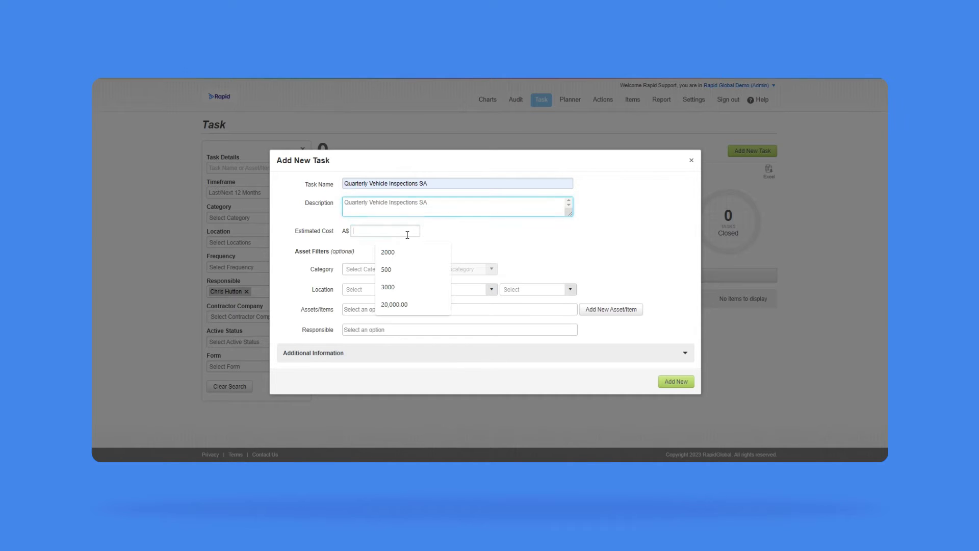
pyautogui.write('2000')
pyautogui.click(440, 241)
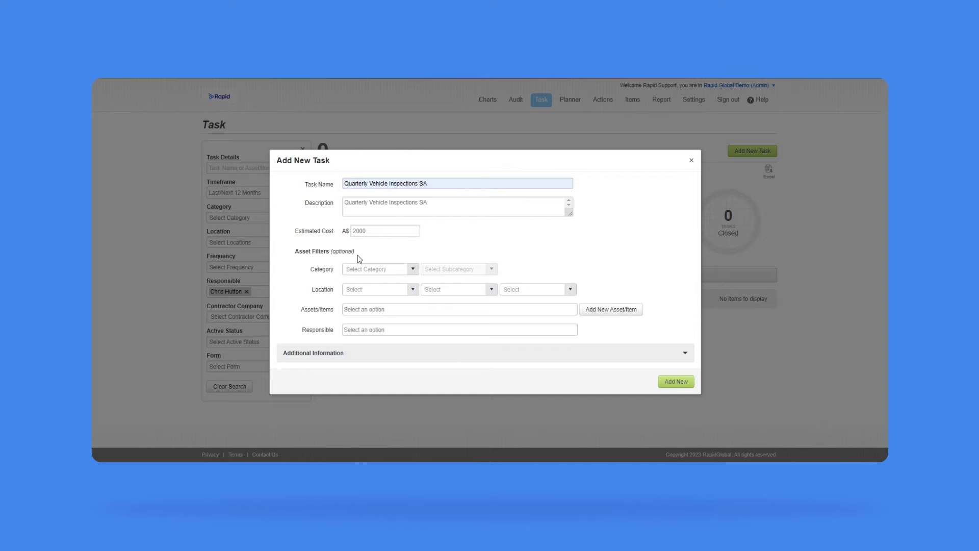
# - Filter the task's selectable assets to the South Australia location
pyautogui.click(361, 312)
pyautogui.scroll(-5, 396, 351)
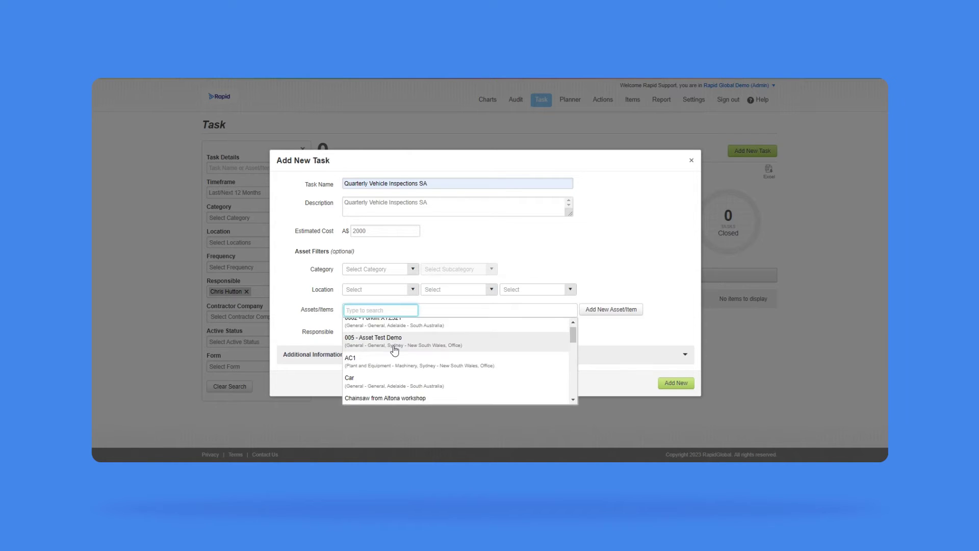
pyautogui.scroll(-8, 396, 352)
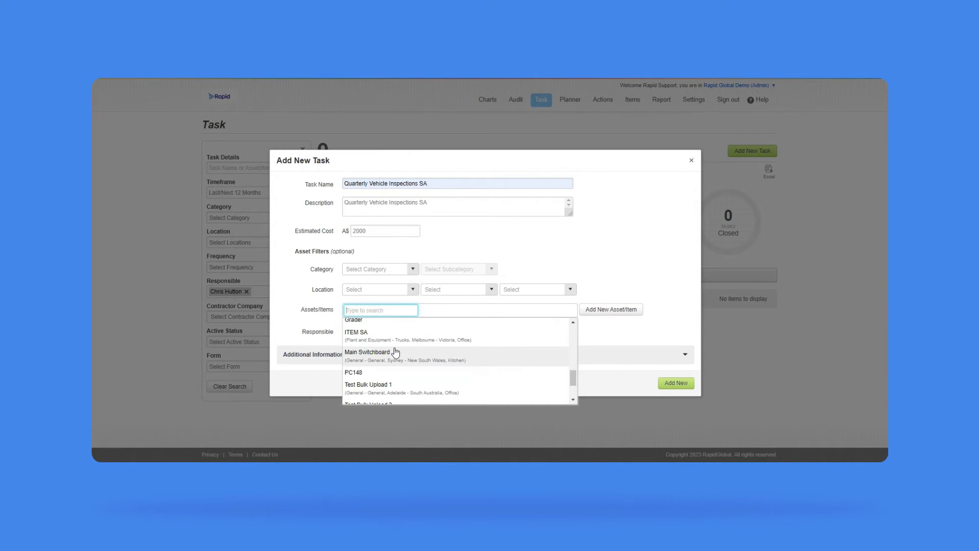
pyautogui.scroll(13, 396, 352)
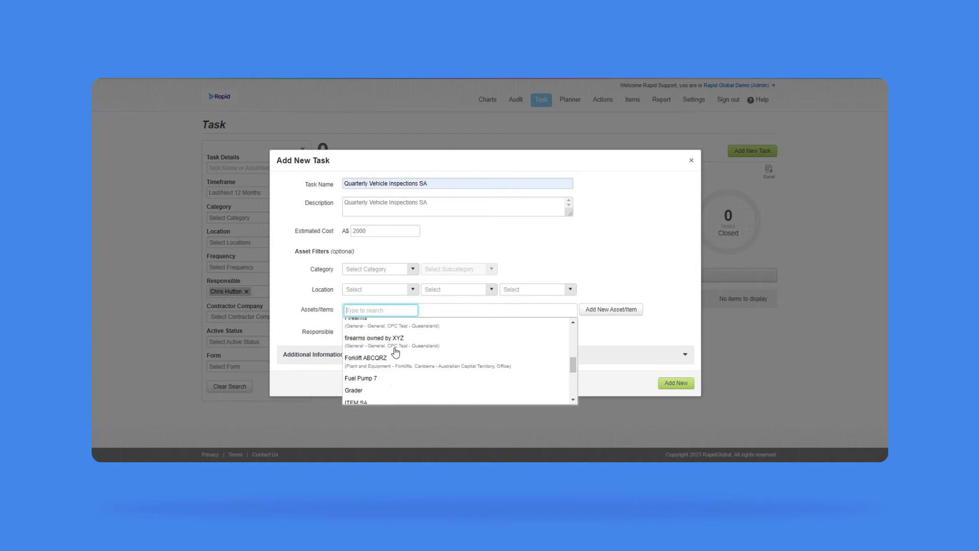
pyautogui.click(412, 289)
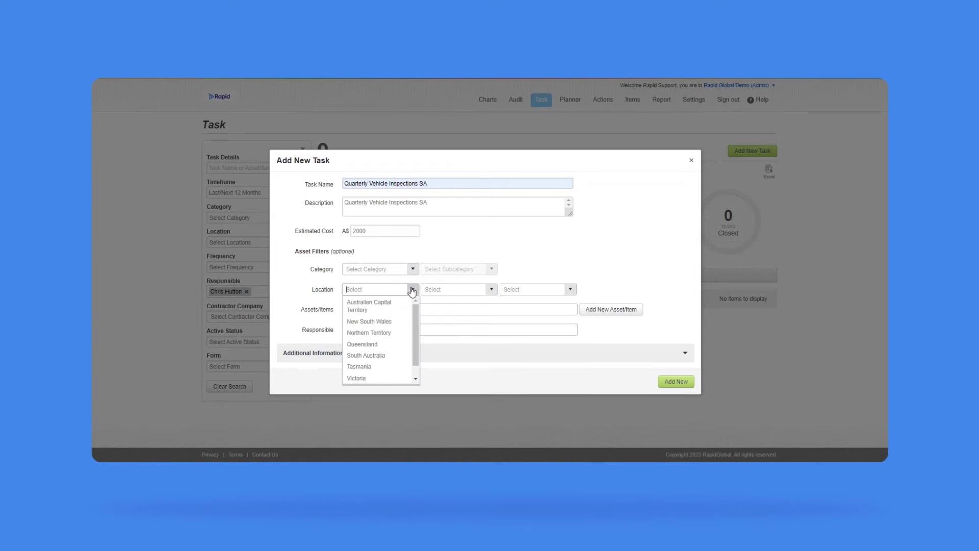
pyautogui.click(386, 357)
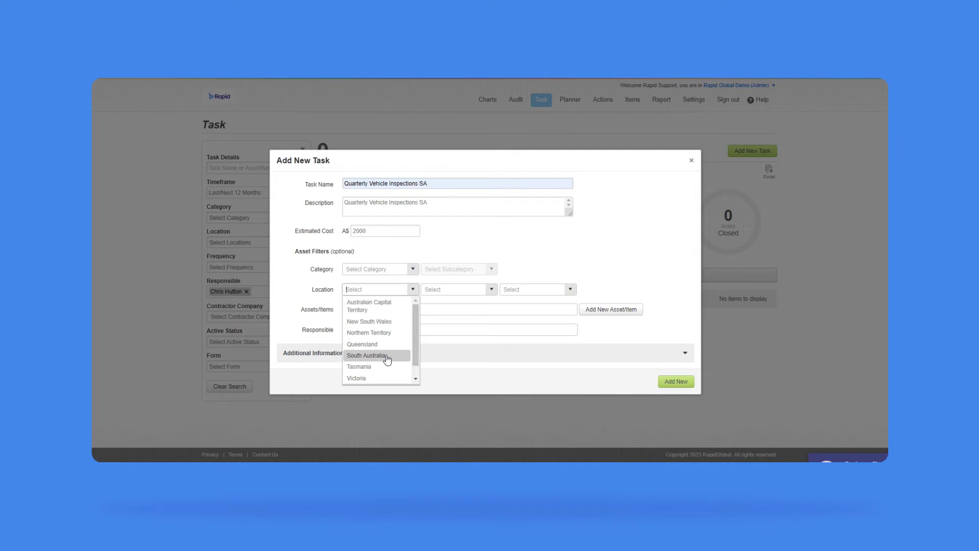
pyautogui.click(387, 357)
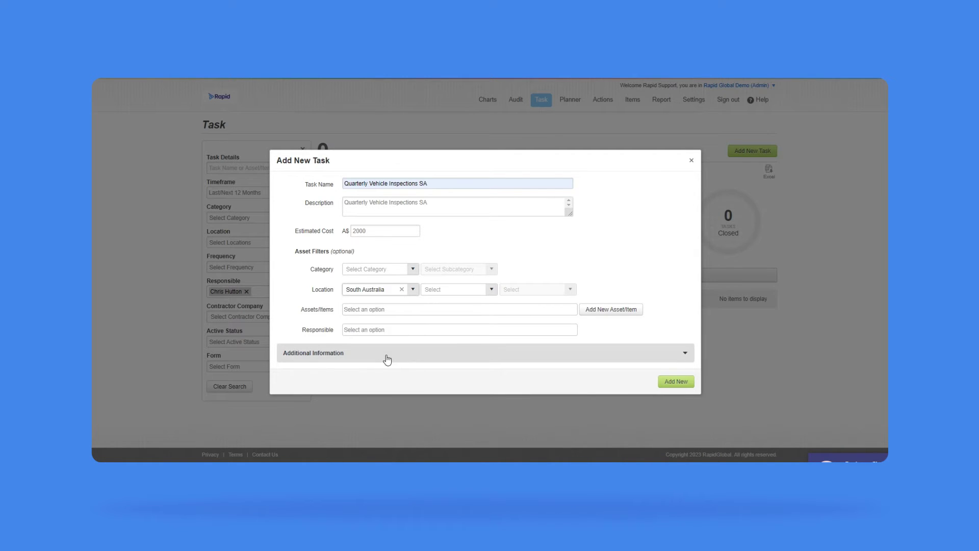
# - Assign the assets "0002 - Forklift XYZ321" and "Car" to the task and choose the responsible worker
pyautogui.click(363, 311)
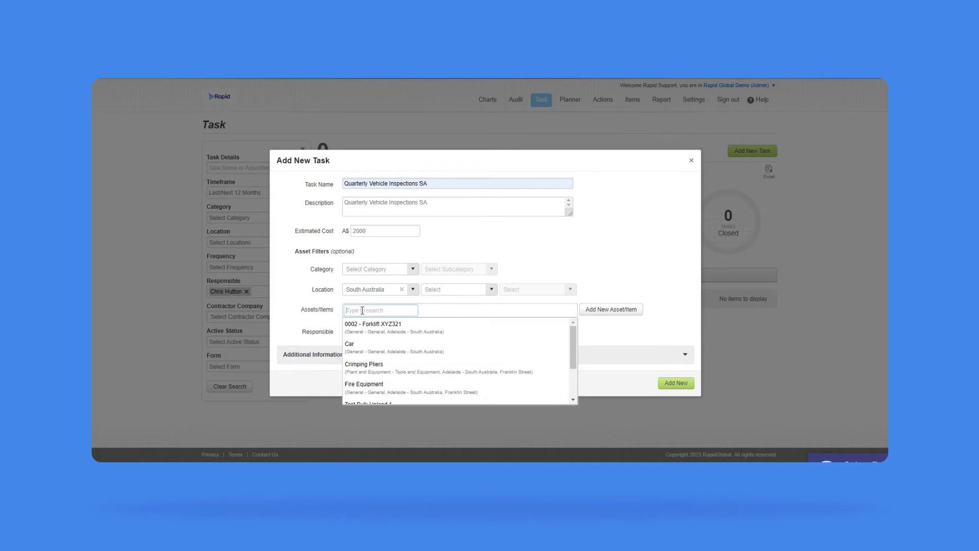
pyautogui.click(397, 331)
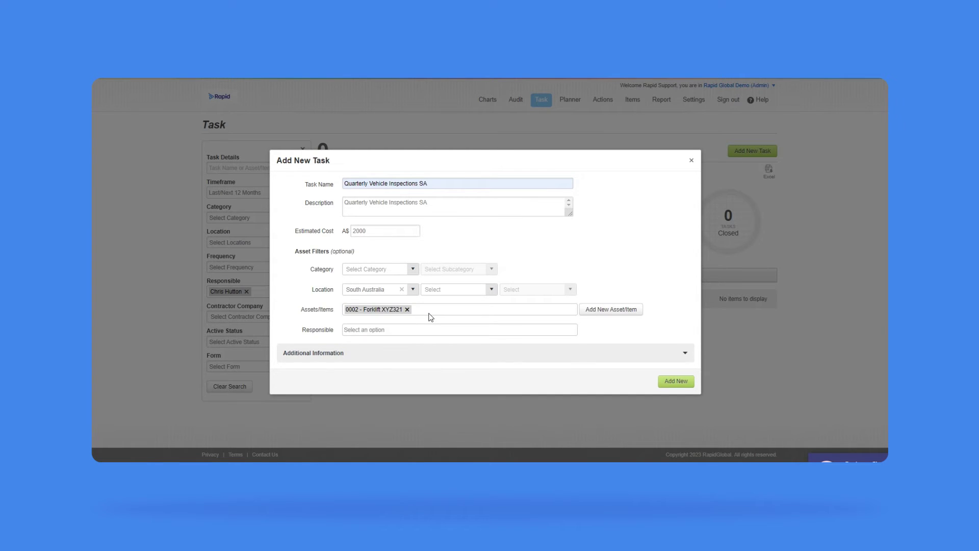
pyautogui.click(430, 316)
pyautogui.click(415, 344)
pyautogui.click(414, 331)
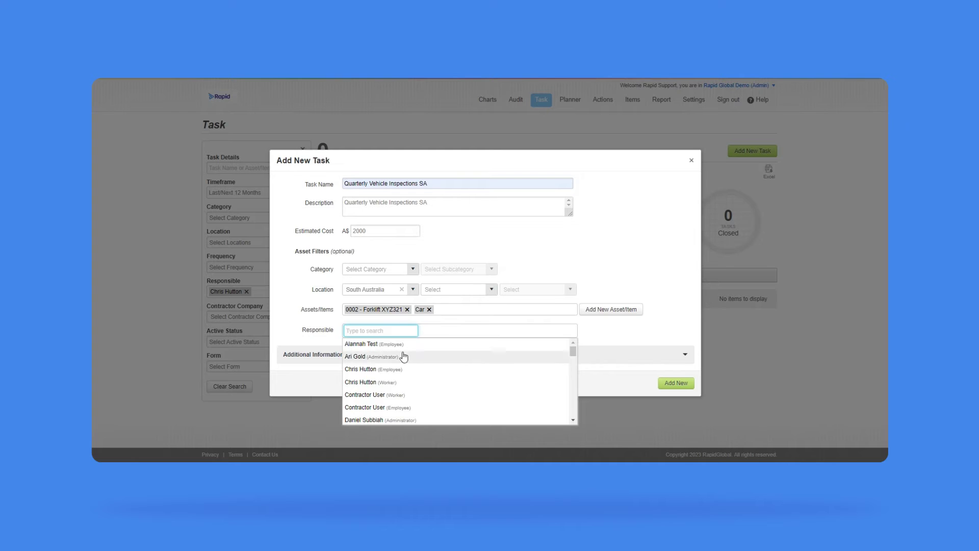
pyautogui.click(393, 380)
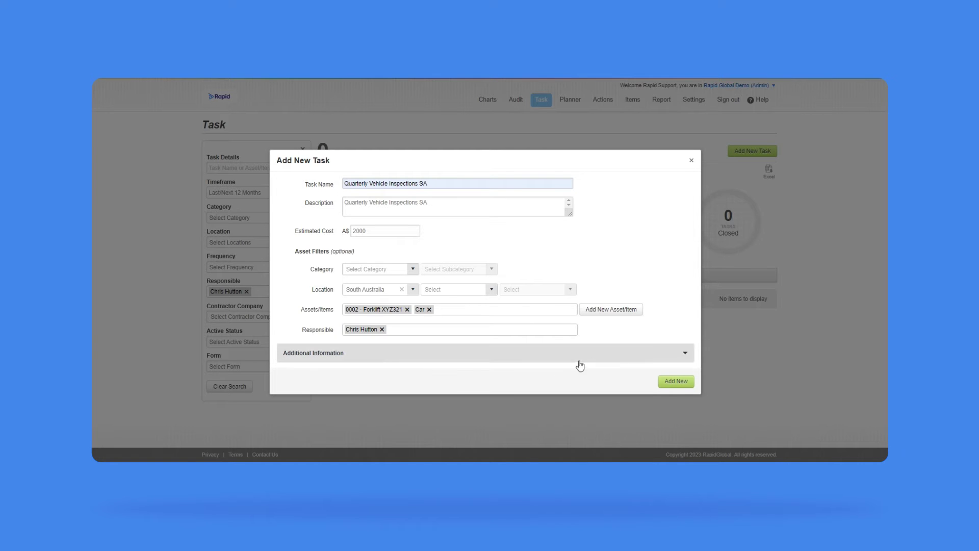
# - In the additional information, set the start date to 01/09/2023 and turn off the end date
pyautogui.click(686, 357)
pyautogui.scroll(-3, 687, 359)
pyautogui.scroll(-1, 688, 358)
pyautogui.scroll(-1, 687, 358)
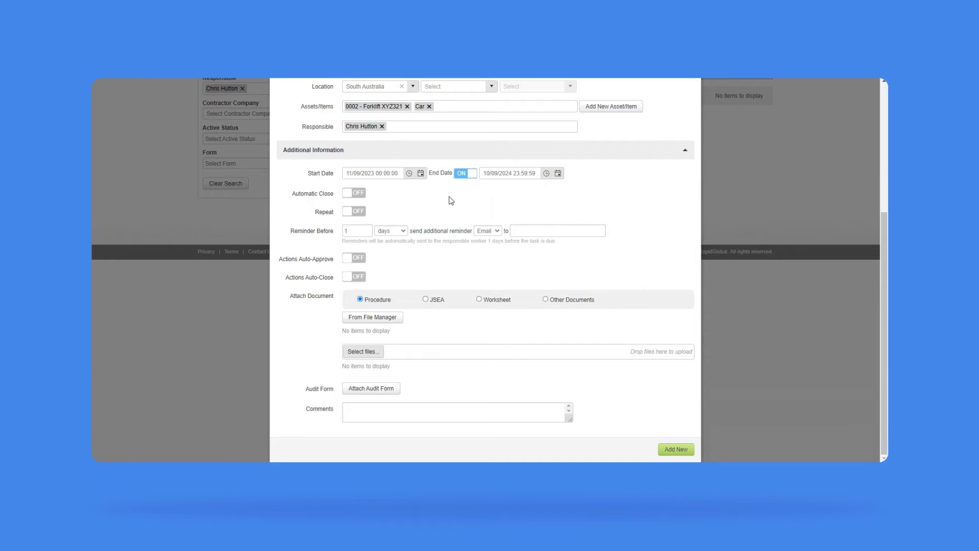
pyautogui.click(420, 172)
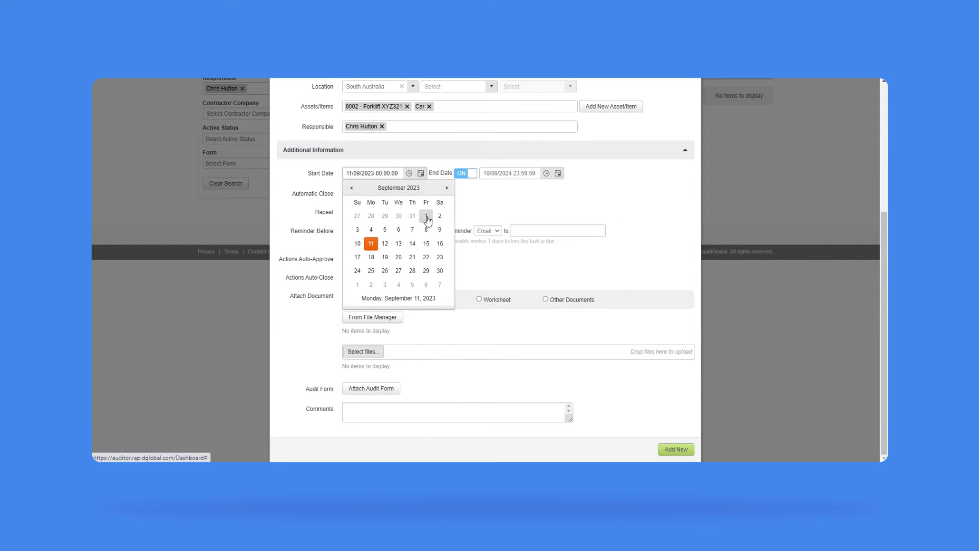
pyautogui.click(426, 216)
pyautogui.click(461, 176)
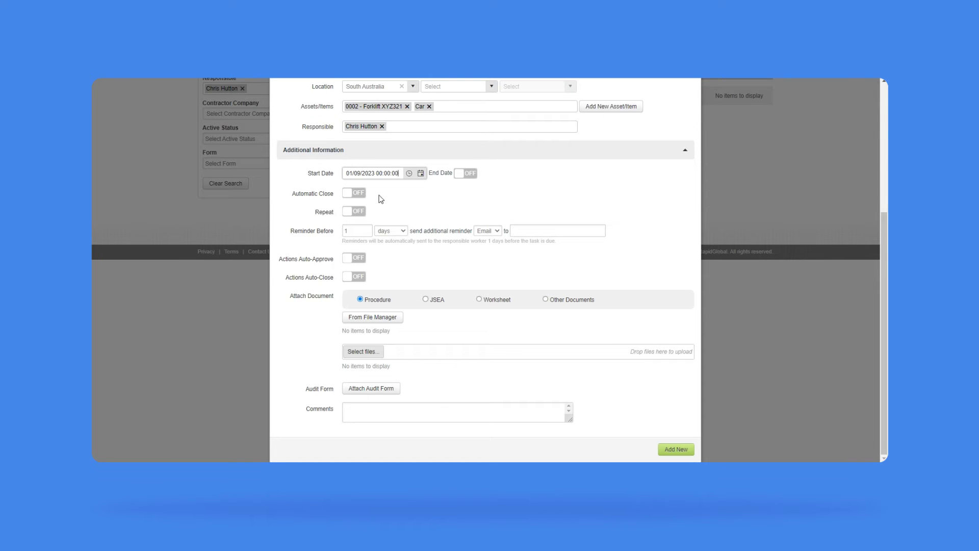
# - Turn on repetition for the task and save a monthly recurrence of every 3 months on the first Monday
pyautogui.click(362, 215)
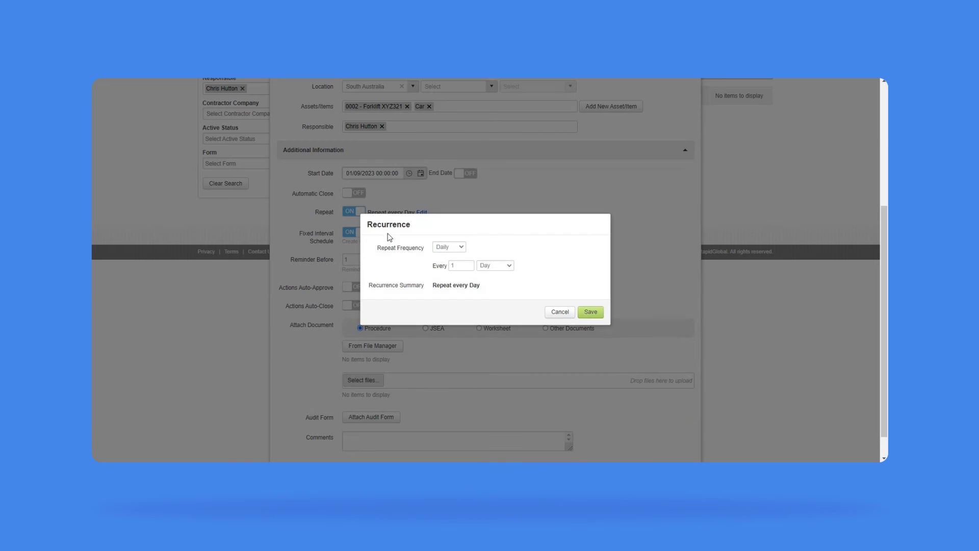
pyautogui.click(462, 248)
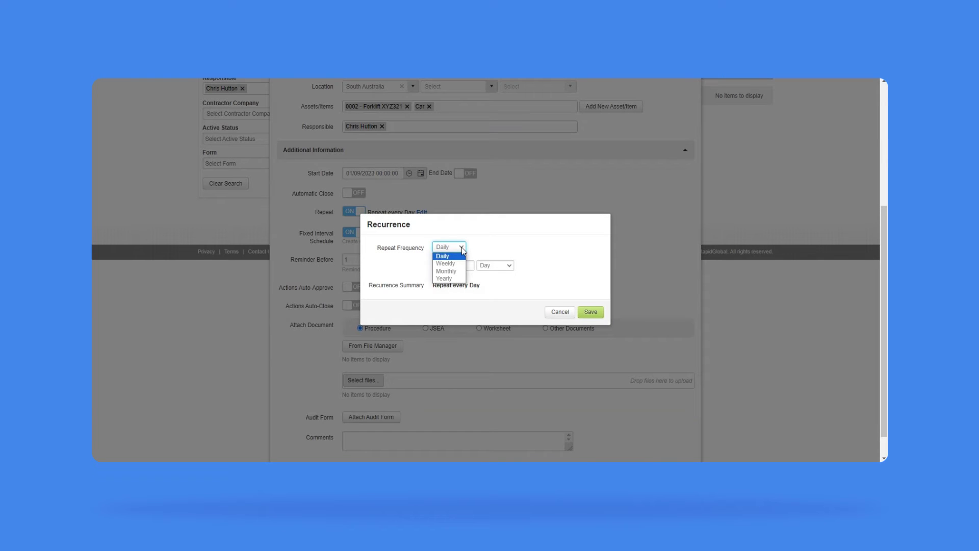
pyautogui.click(459, 273)
pyautogui.doubleClick(454, 221)
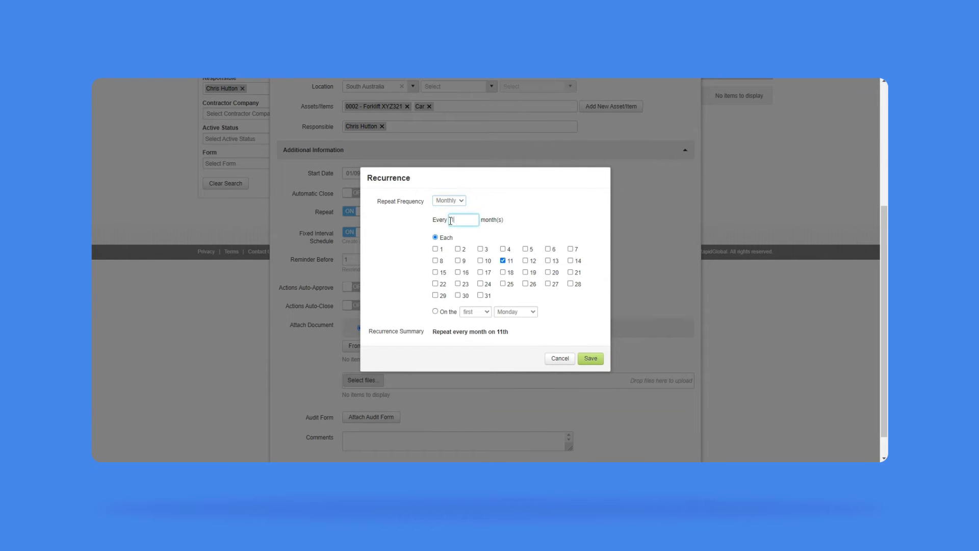
pyautogui.write('3')
pyautogui.click(503, 261)
pyautogui.click(435, 311)
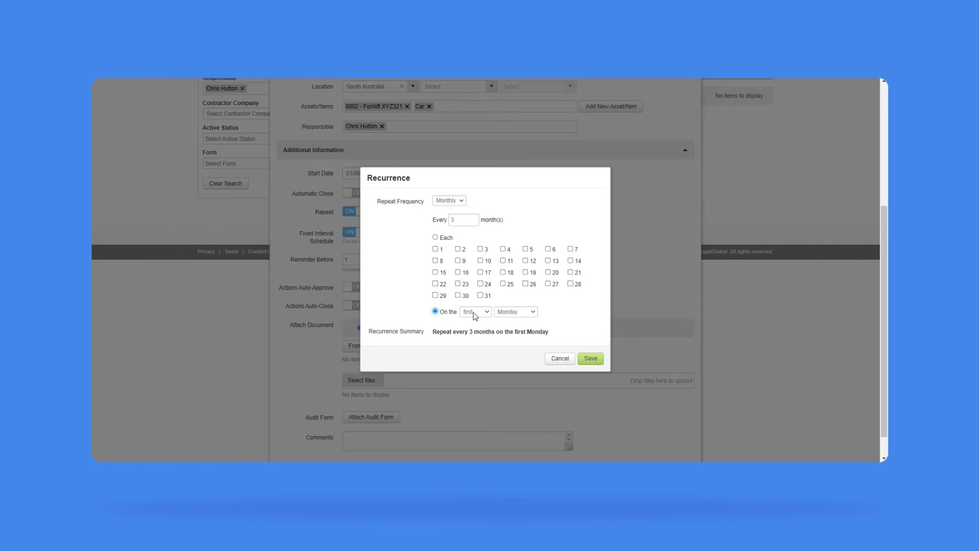
pyautogui.click(589, 359)
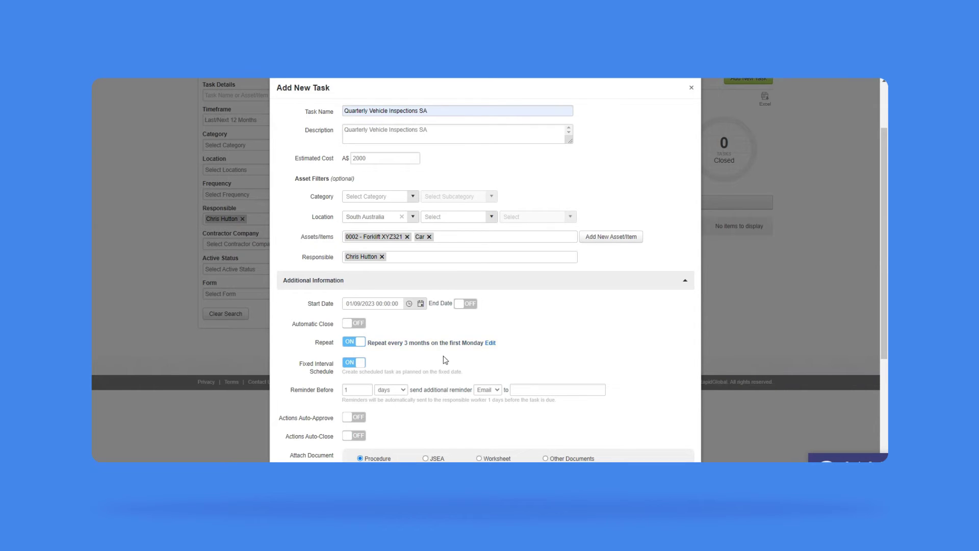
# - Set the task reminder to 7 days before the due date, leaving the additional e-mail recipient blank
pyautogui.scroll(-1, 485, 371)
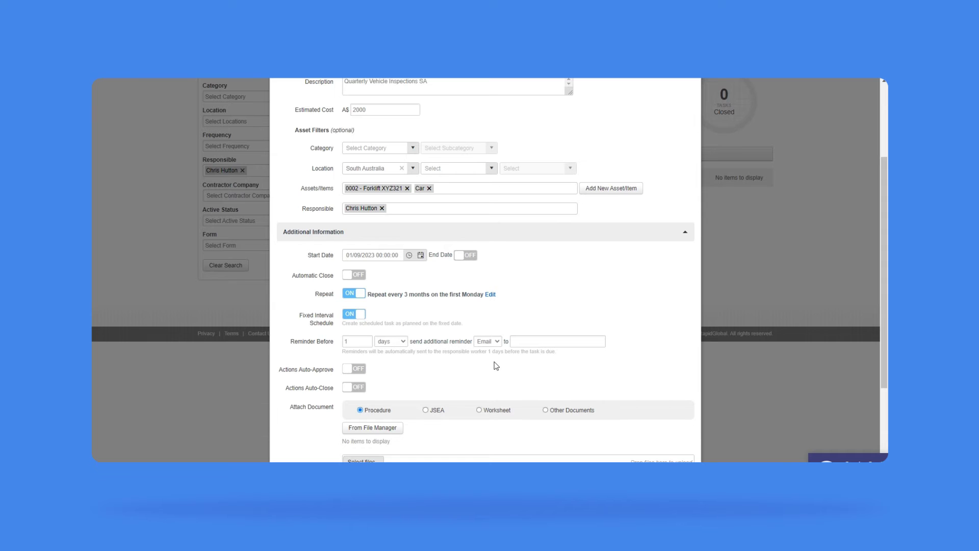
pyautogui.doubleClick(366, 341)
pyautogui.click(557, 343)
pyautogui.scroll(-1, 393, 377)
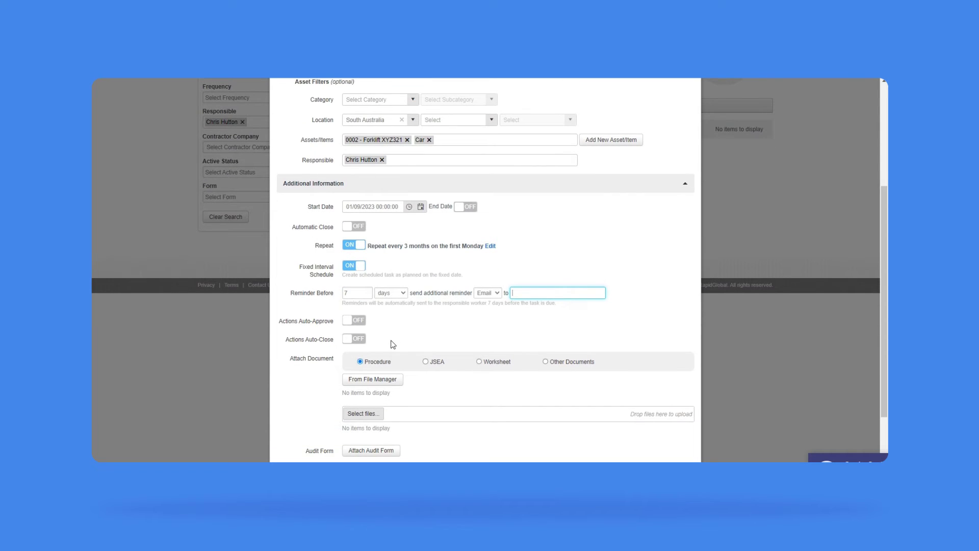
pyautogui.scroll(-1, 454, 345)
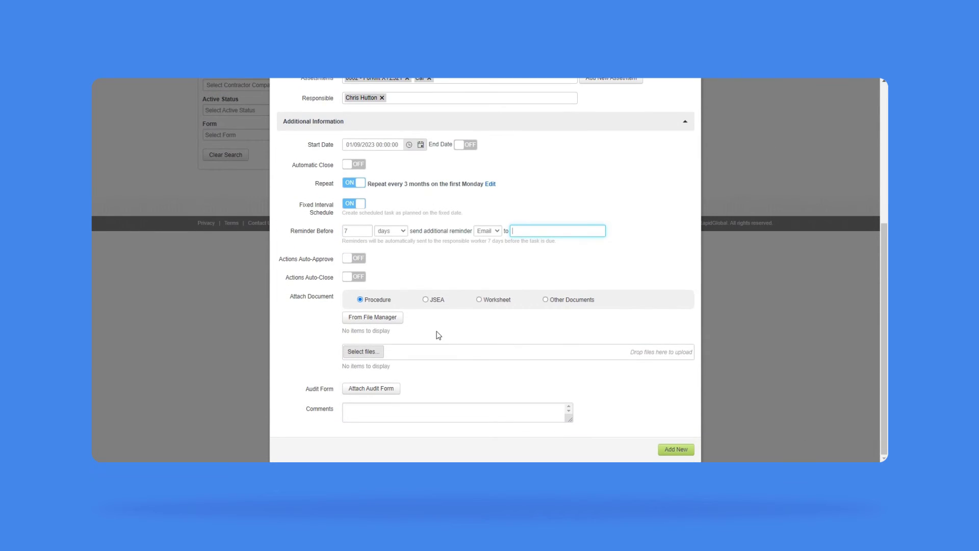
pyautogui.click(376, 317)
pyautogui.click(394, 299)
pyautogui.click(592, 353)
# - Attach the "Compliance" audit form from the Audit Library to the task and close the form list
pyautogui.scroll(-1, 491, 385)
pyautogui.click(370, 388)
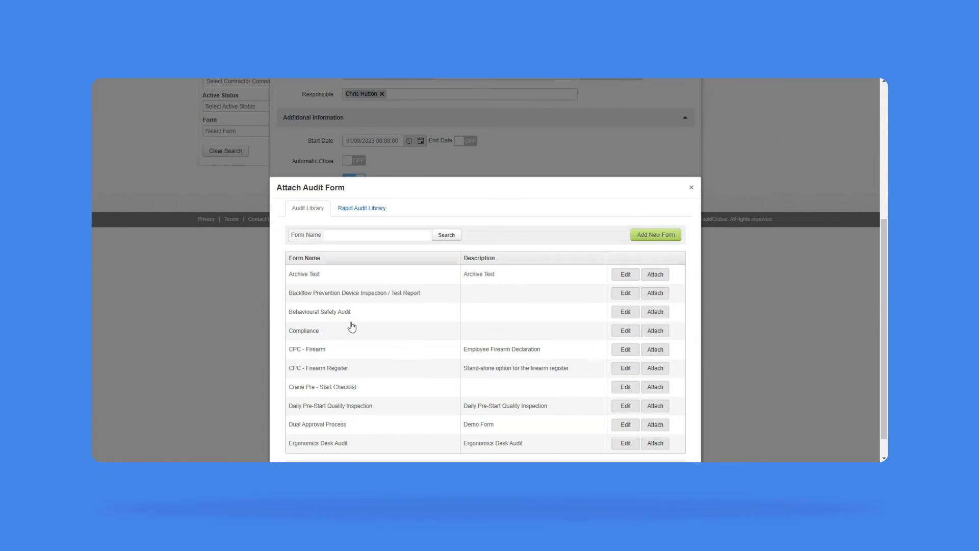
pyautogui.click(654, 330)
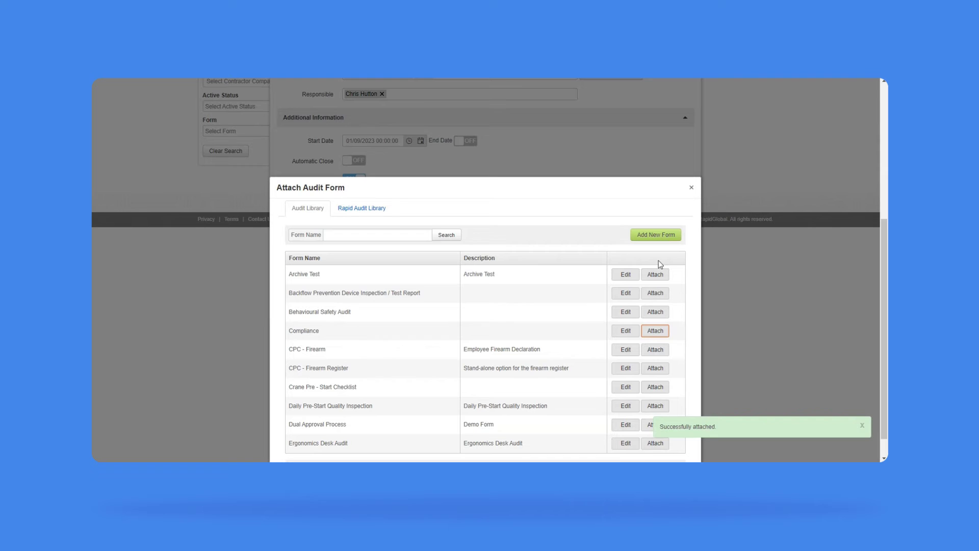
pyautogui.scroll(-1, 673, 306)
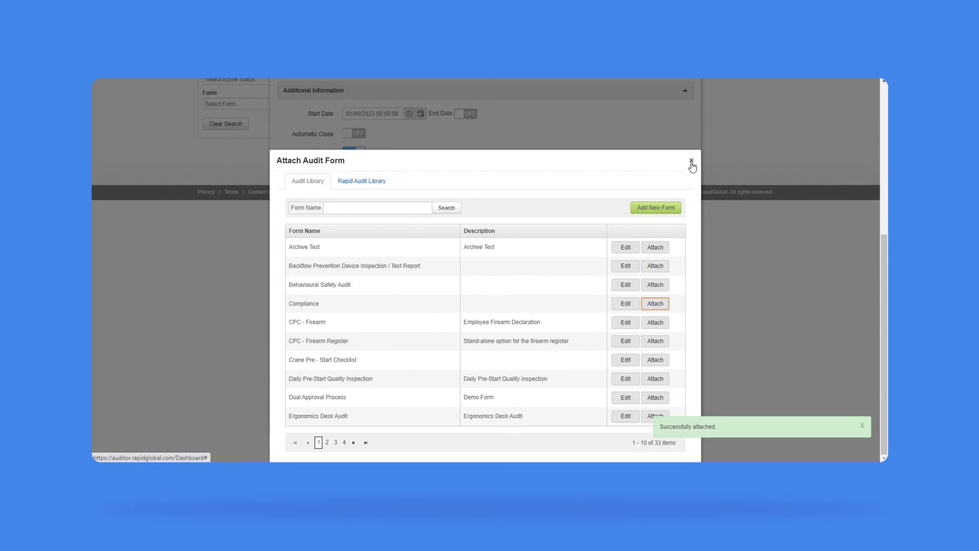
pyautogui.click(691, 161)
# - Create the task and expand its entry in the task list to show its scheduled occurrence
pyautogui.scroll(-4, 667, 341)
pyautogui.click(676, 449)
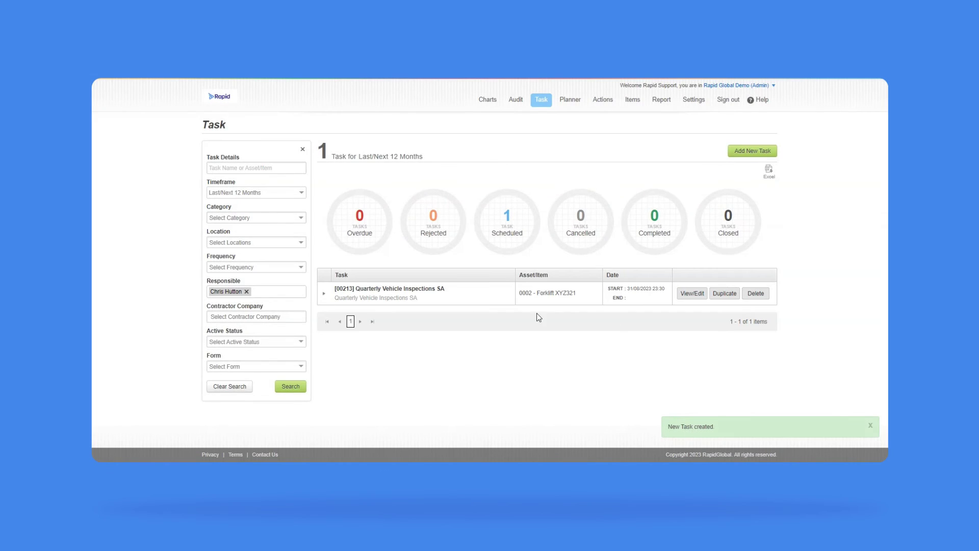
pyautogui.click(324, 294)
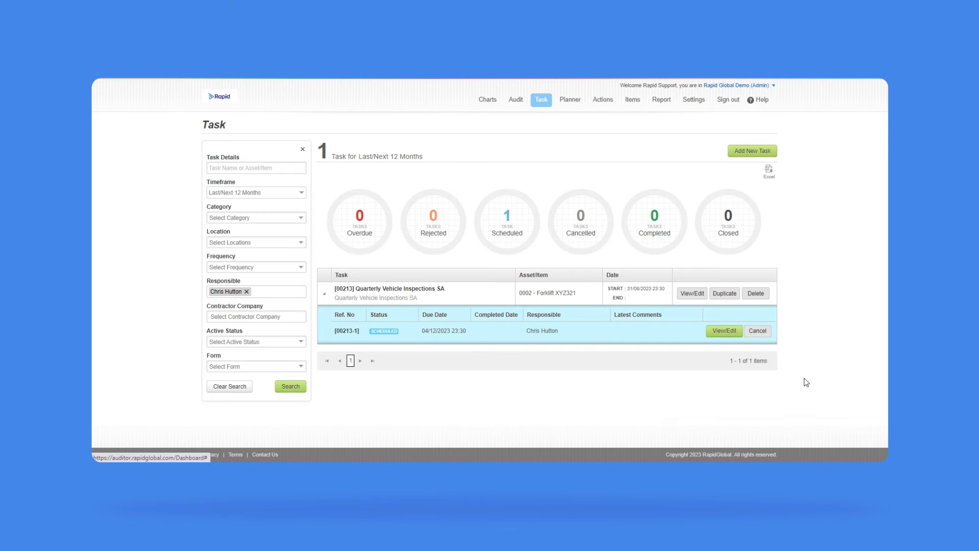
# - Search the items for those located in South Australia and open "0002 - Forklift XYZ321" to view its tasks
pyautogui.click(633, 100)
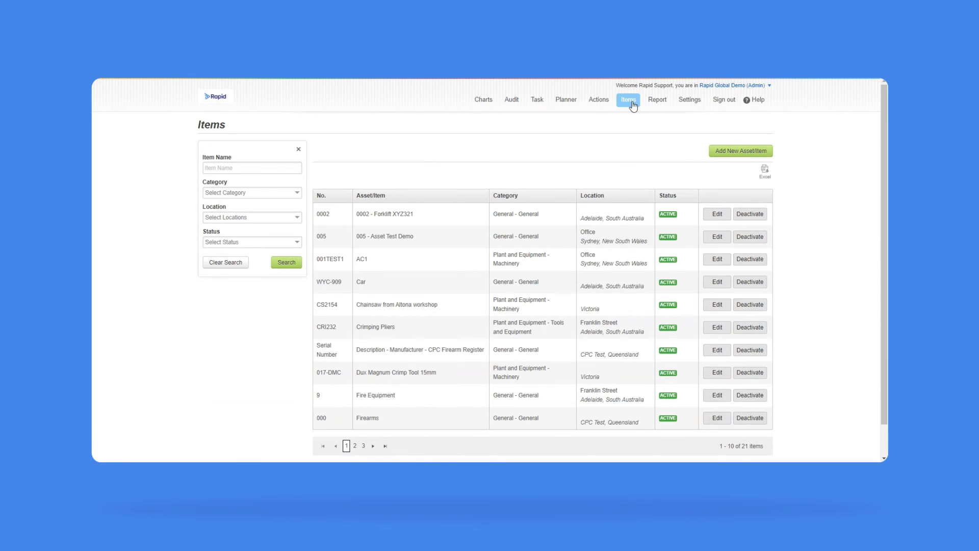
pyautogui.click(293, 218)
pyautogui.click(235, 315)
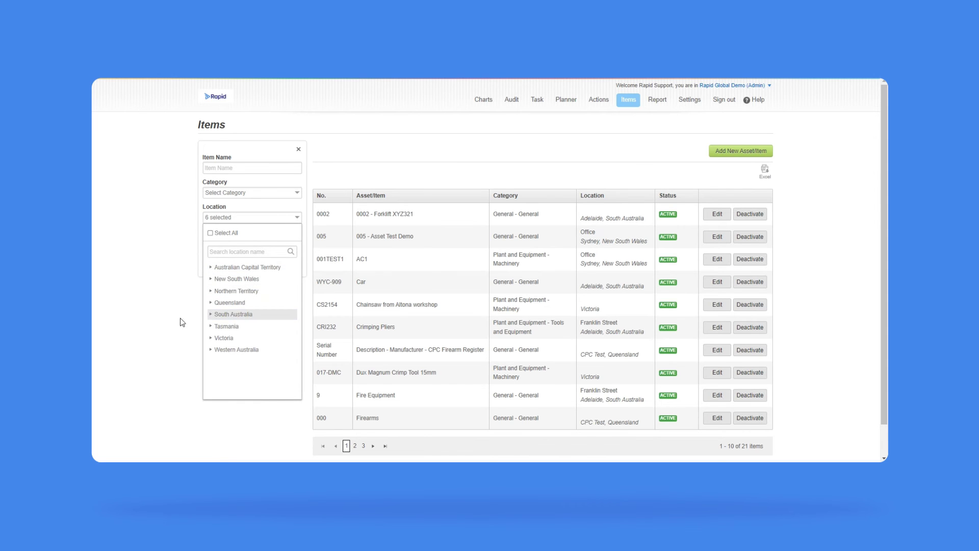
pyautogui.click(172, 325)
pyautogui.click(281, 263)
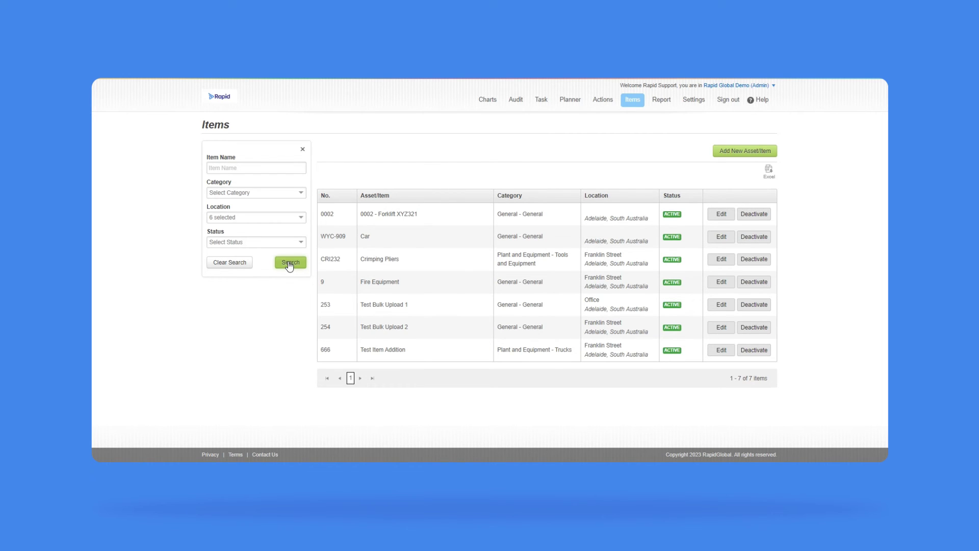
pyautogui.click(716, 217)
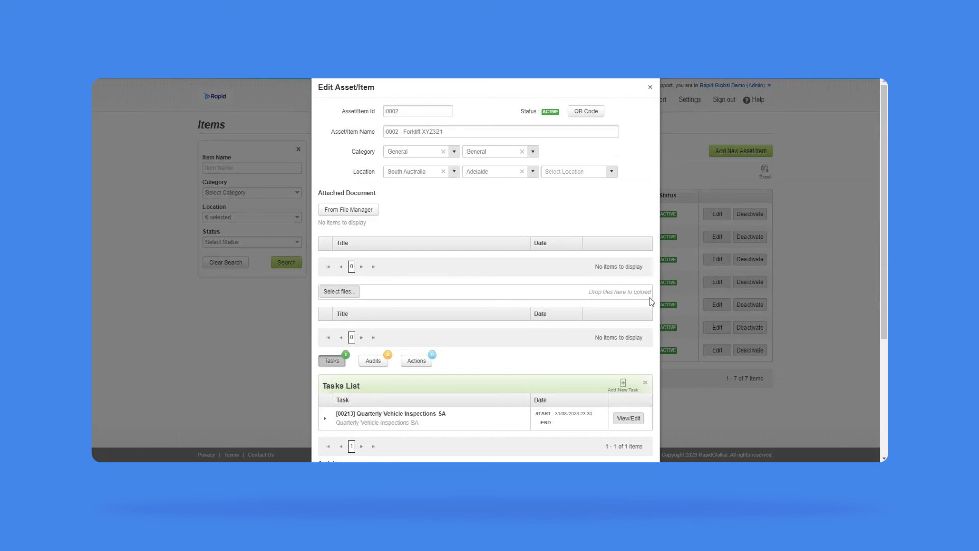
# - Start a new task from the forklift's task list and name it "Quarterly Vehicle Inspections SA 2"
pyautogui.scroll(-2, 656, 295)
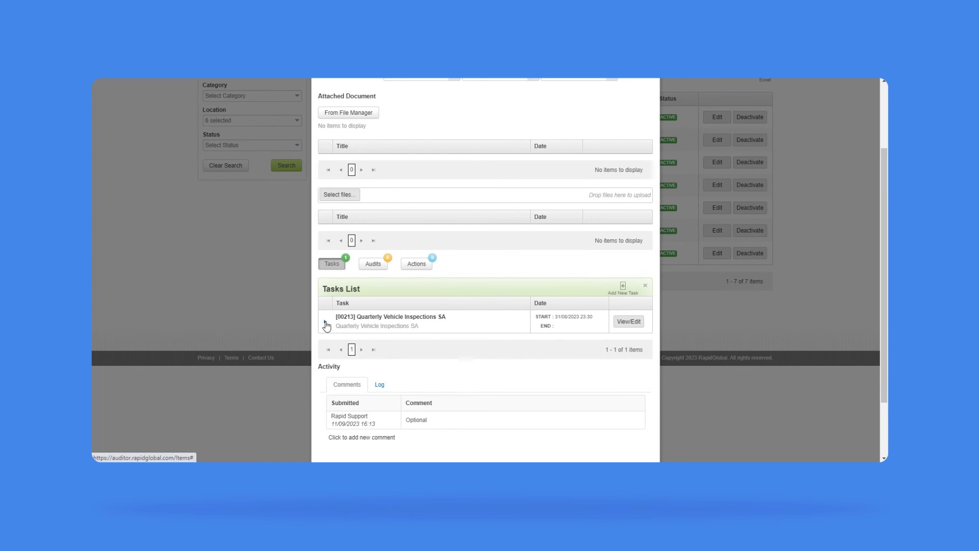
pyautogui.click(624, 290)
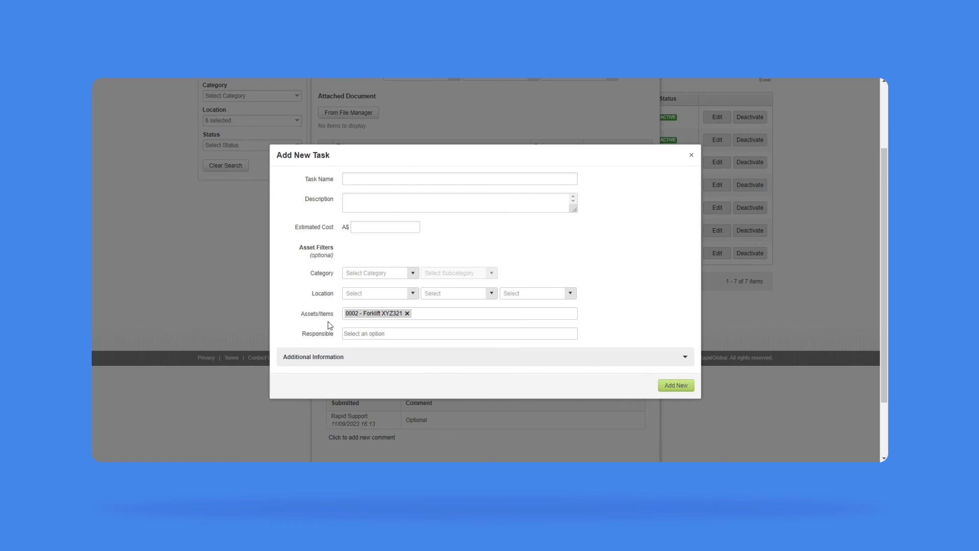
pyautogui.click(429, 180)
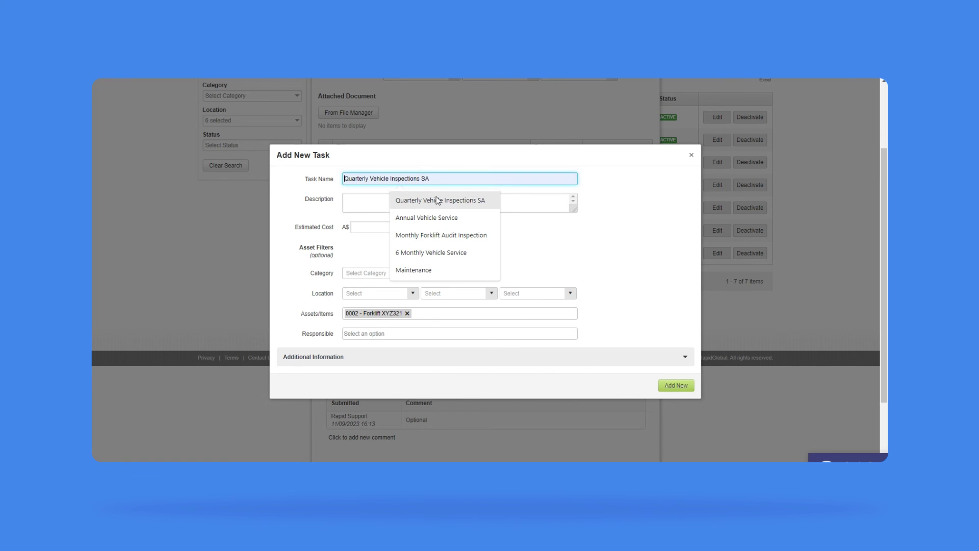
pyautogui.click(437, 199)
pyautogui.write('2')
# - Copy the task name into the description and set the estimated cost to A$1000
pyautogui.moveTo(444, 178); pyautogui.dragTo(329, 185)
pyautogui.hotkey('ctrl', 'c')
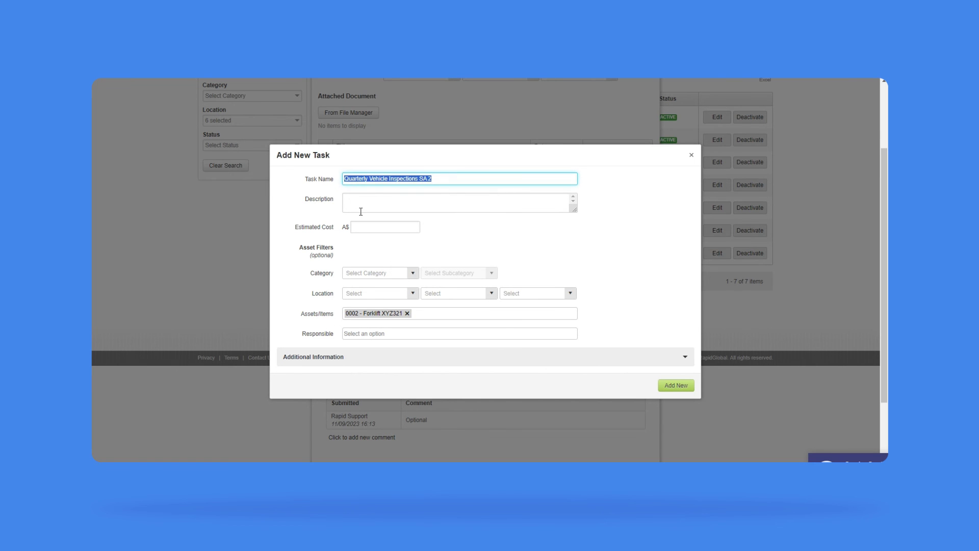
pyautogui.click(360, 209)
pyautogui.hotkey('ctrl', 'v')
pyautogui.click(363, 227)
pyautogui.write('1000')
# - Assign a user with the Worker role as responsible and create the task
pyautogui.click(459, 334)
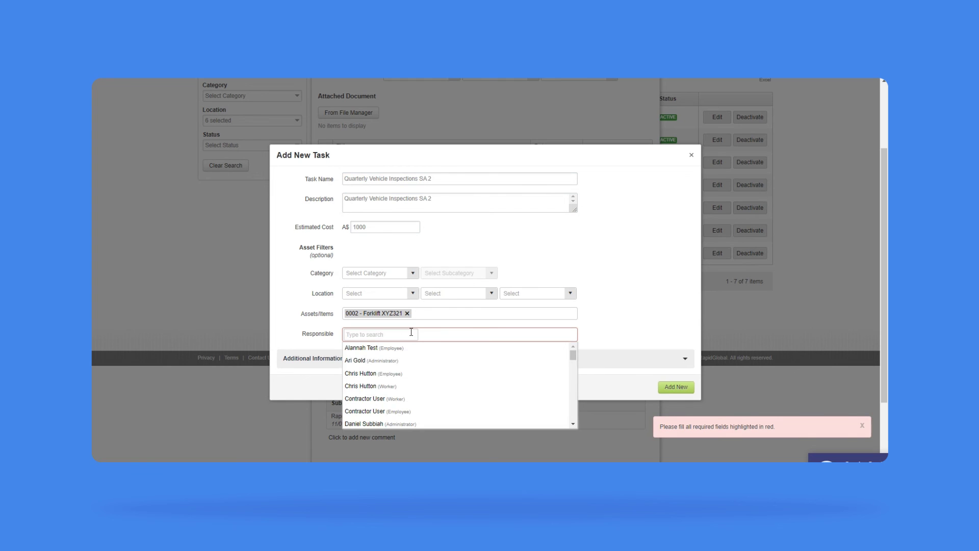
pyautogui.click(382, 385)
pyautogui.click(674, 386)
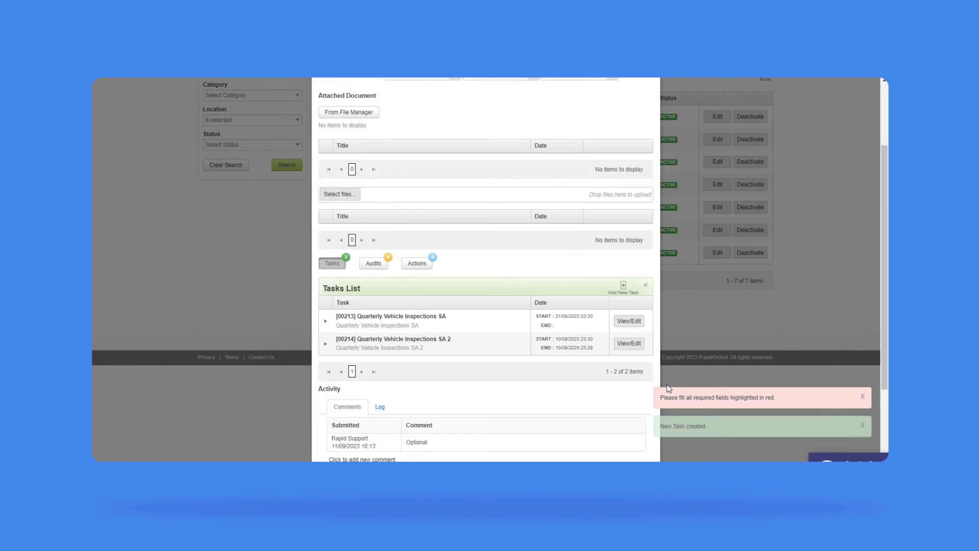